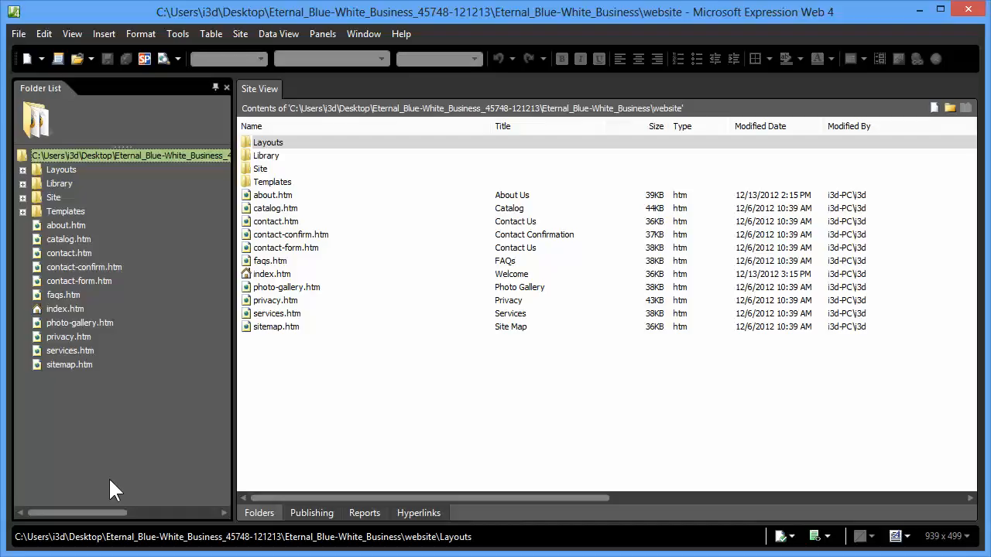
Preview index.htm in Firefox and examine the news ticker below the image slider
left_click(67, 308)
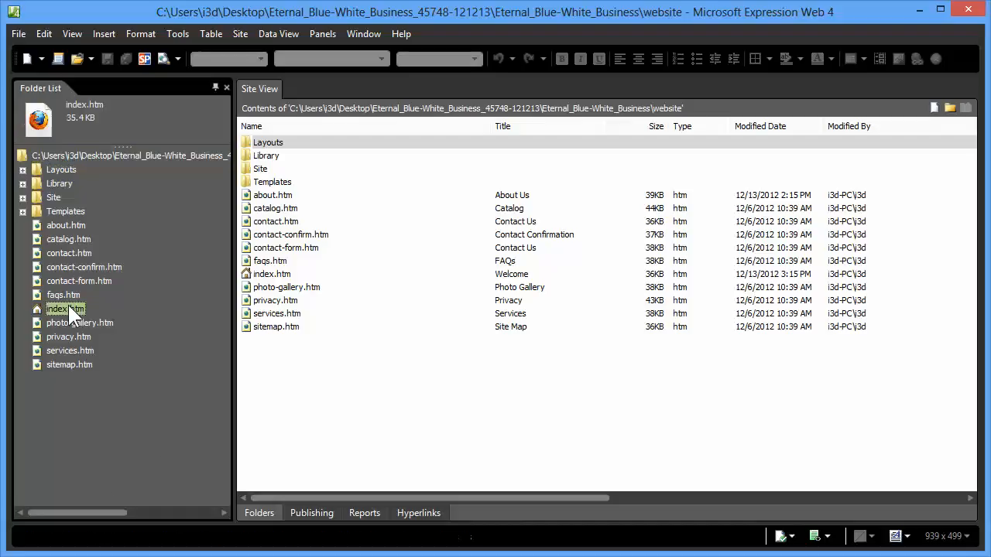
left_click(163, 59)
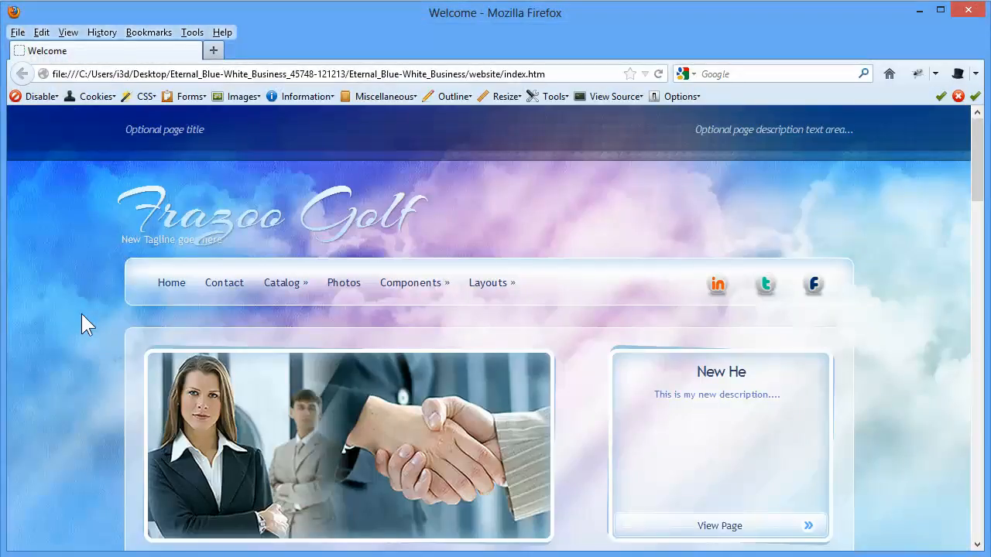
scroll(78, 376, "down", 5)
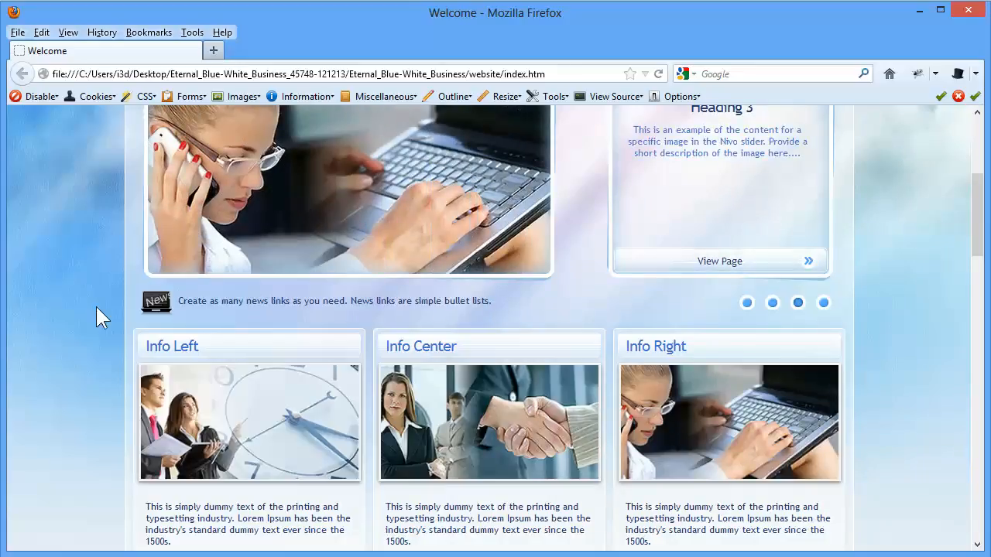
Switch back to Expression Web and open news-ticker.htm from the Library's news-ticker folder
key("alt+Tab")
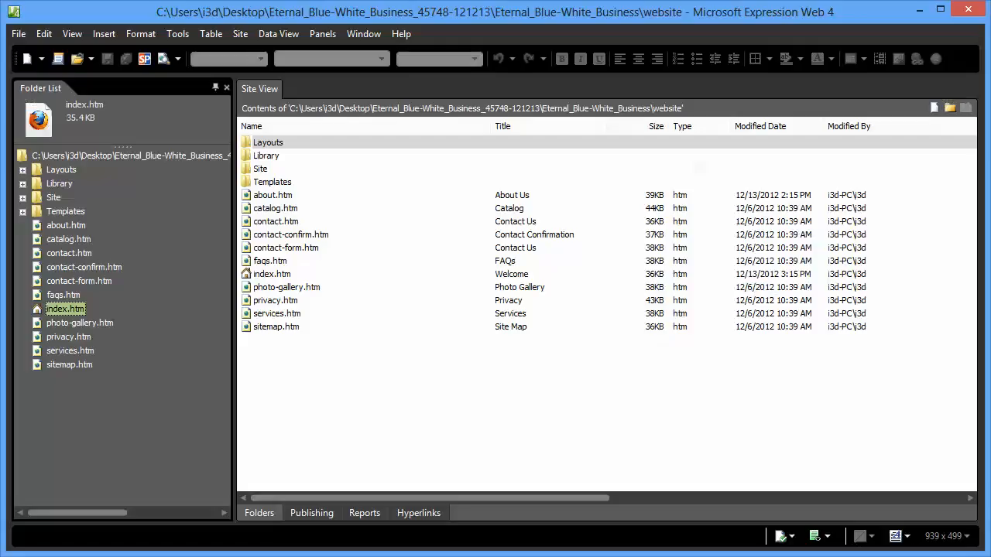
left_click(21, 183)
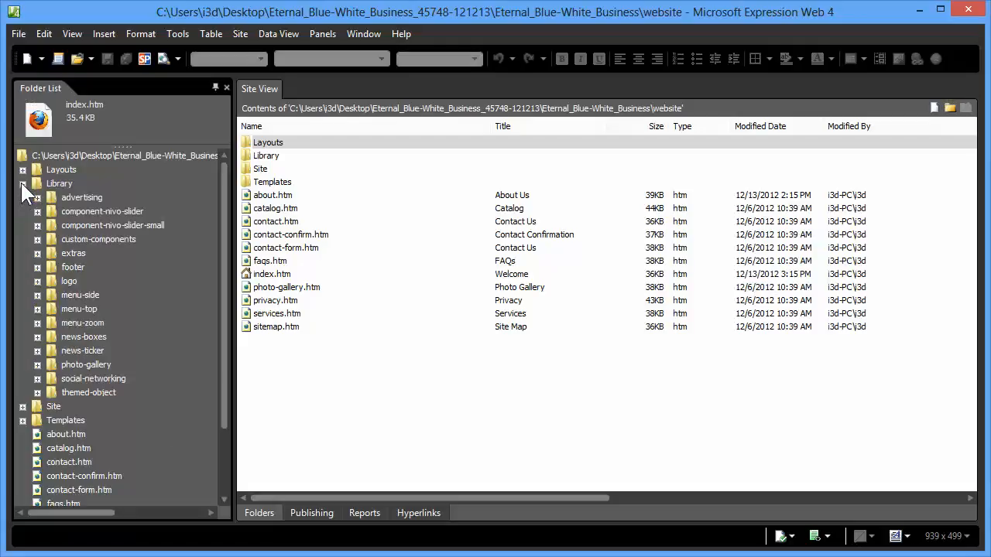
left_click(36, 349)
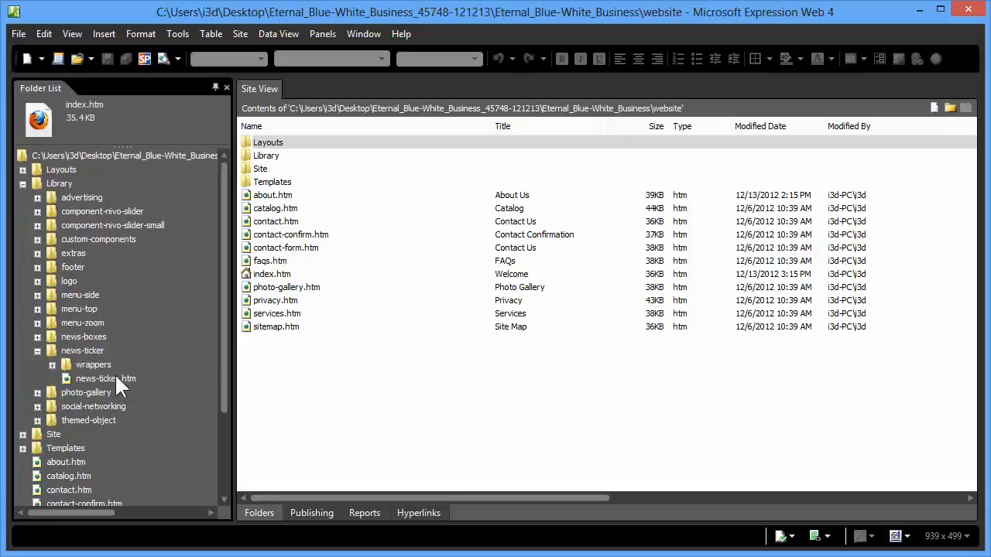
double_click(115, 377)
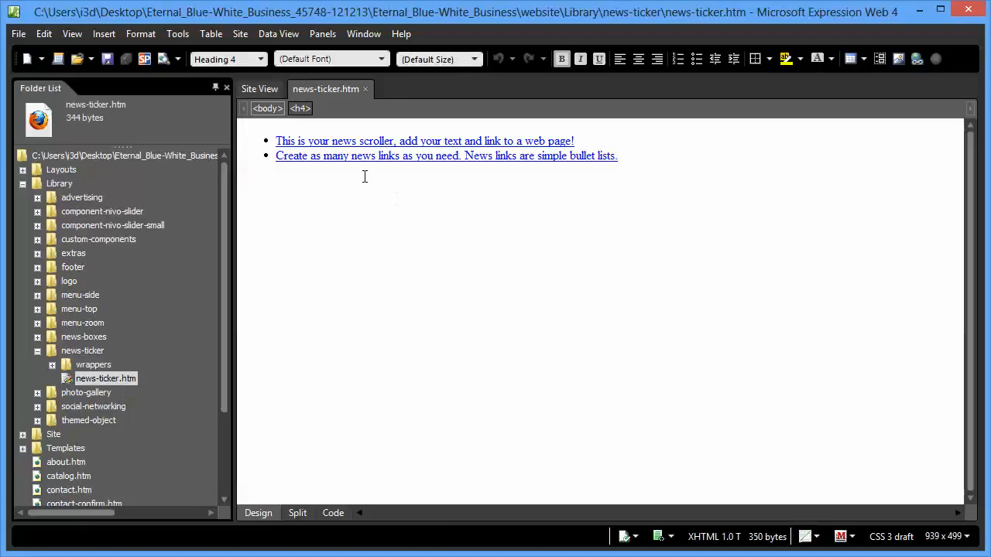
Change the hyperlink target of the first news bullet to faqs.htm, keeping its display text
left_click(346, 141)
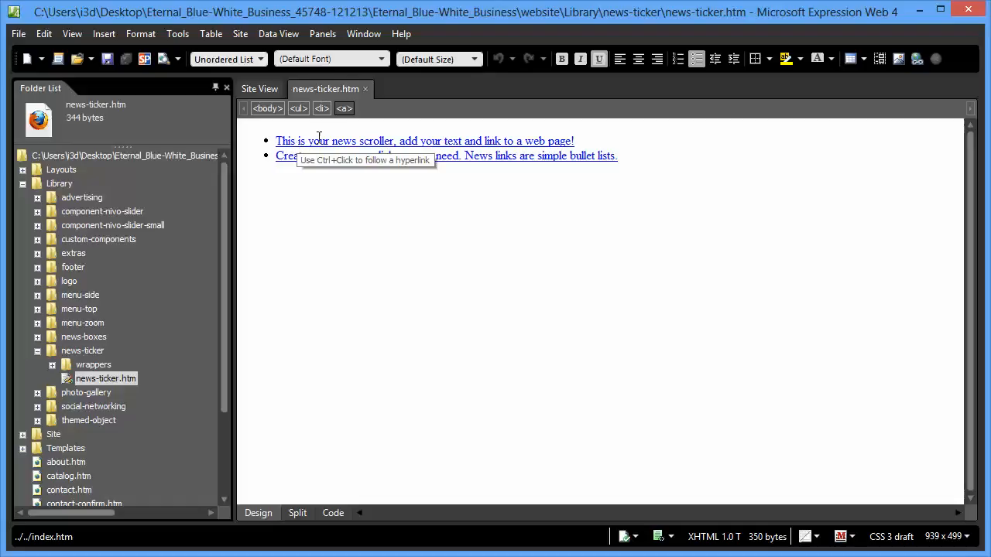
left_click(315, 142)
right_click(316, 140)
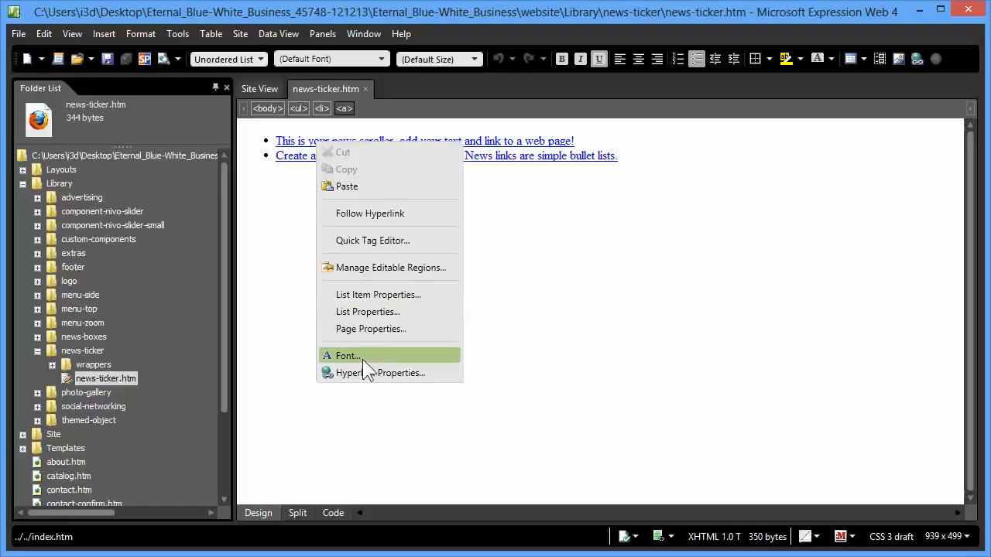
left_click(379, 373)
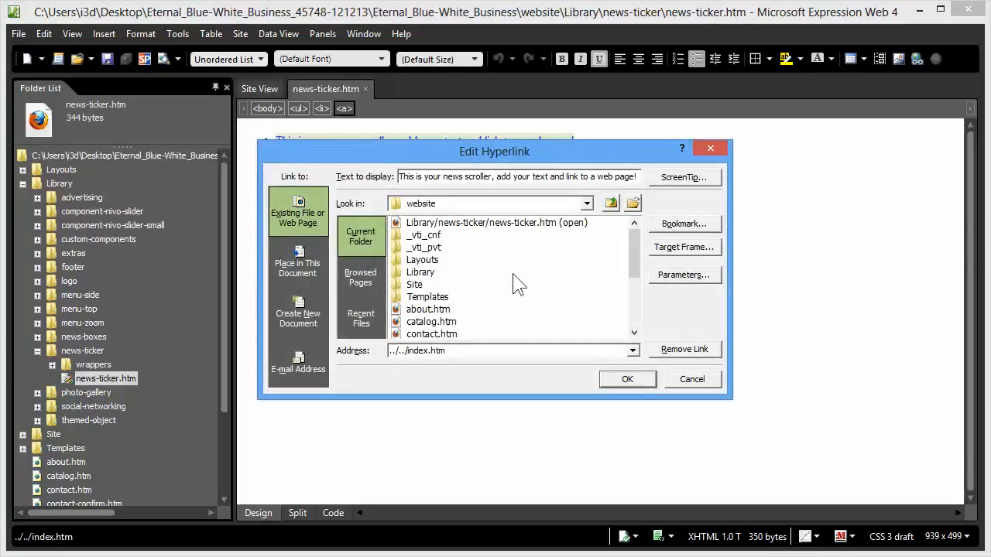
double_click(559, 177)
left_click_drag(544, 172, 350, 173)
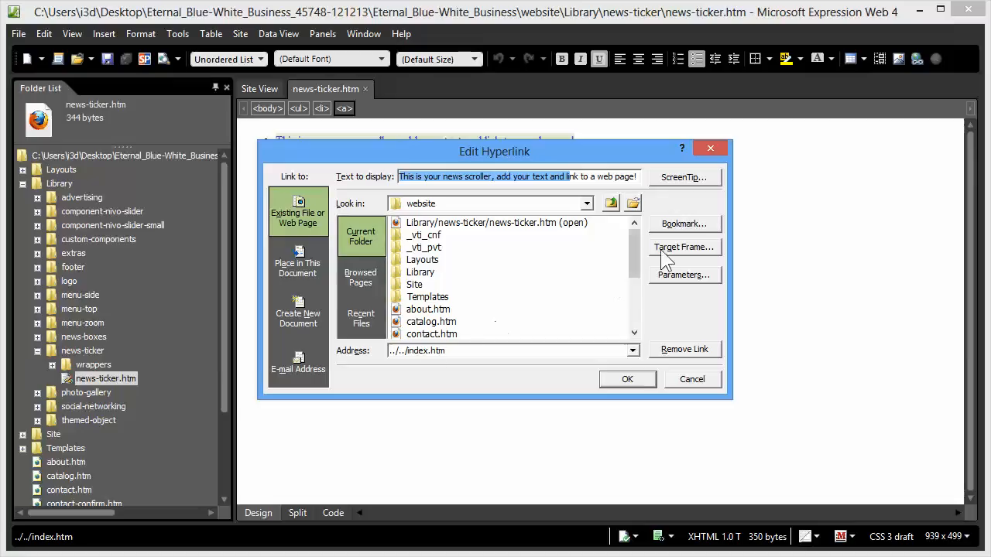
left_click_drag(643, 257, 633, 306)
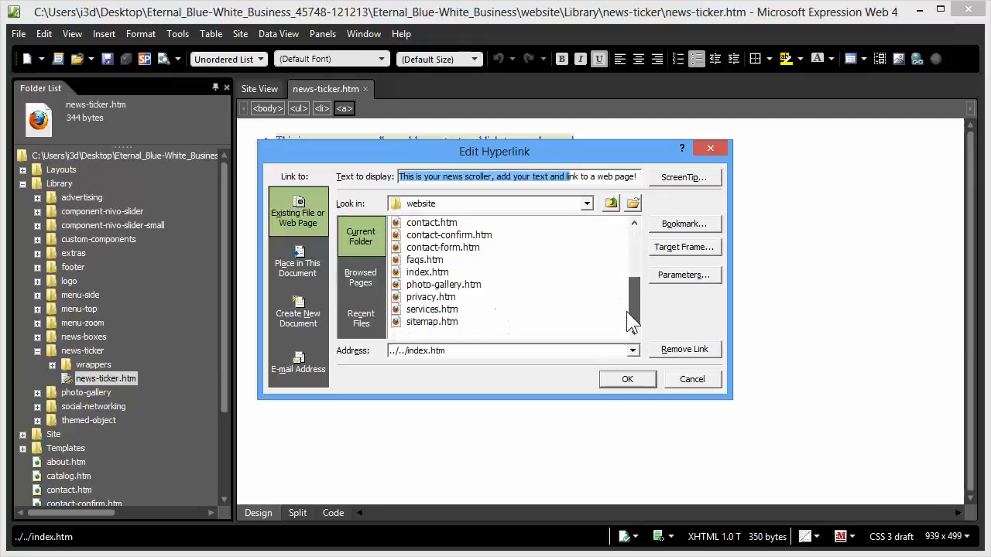
left_click(424, 263)
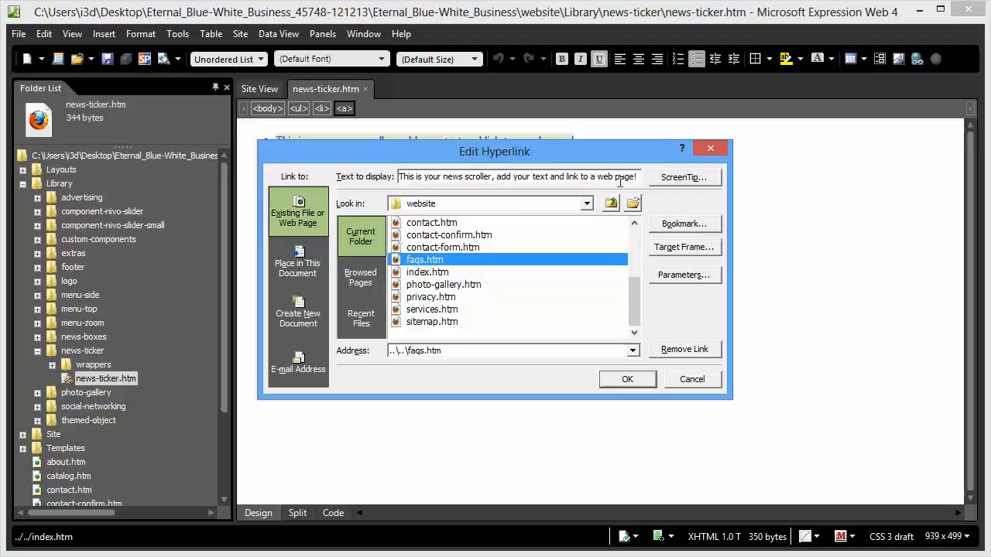
mouse_move(554, 161)
left_mouse_down()
mouse_move(554, 186)
mouse_move(551, 175)
left_mouse_up()
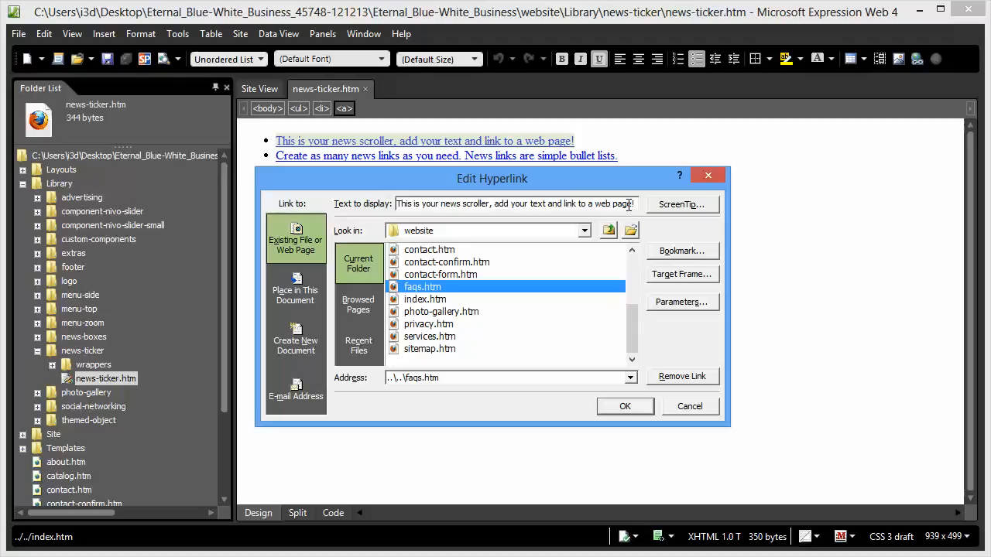
left_click_drag(400, 203, 653, 203)
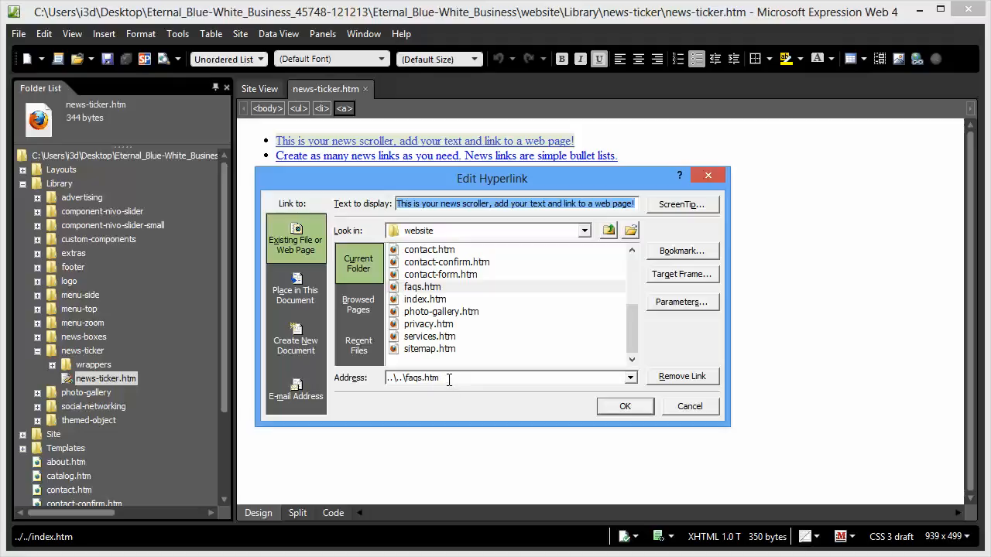
left_click(633, 404)
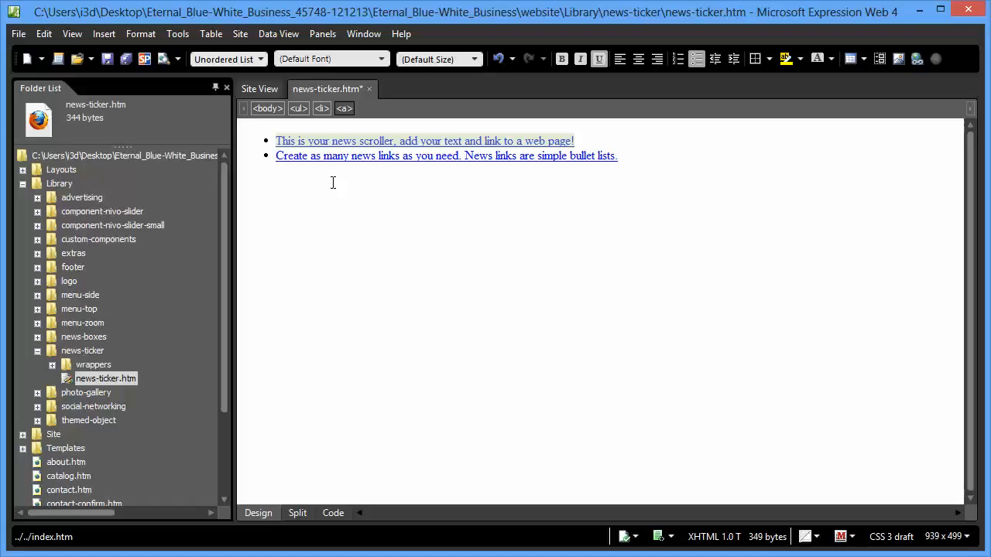
Insert a bullet between the two news items with the text "This is the new text scroller info"
left_click(278, 156)
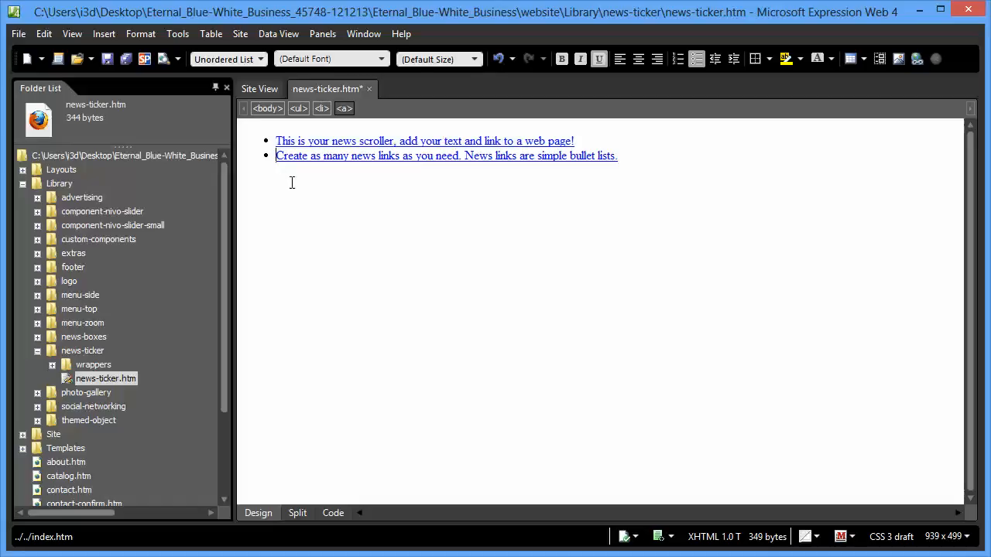
key("Return")
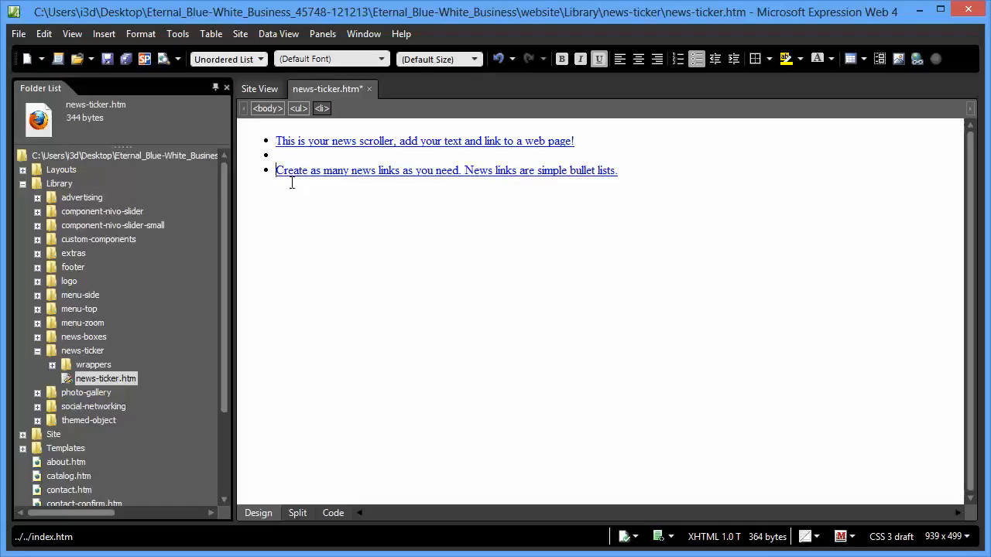
key("Up")
type("This is the new text s")
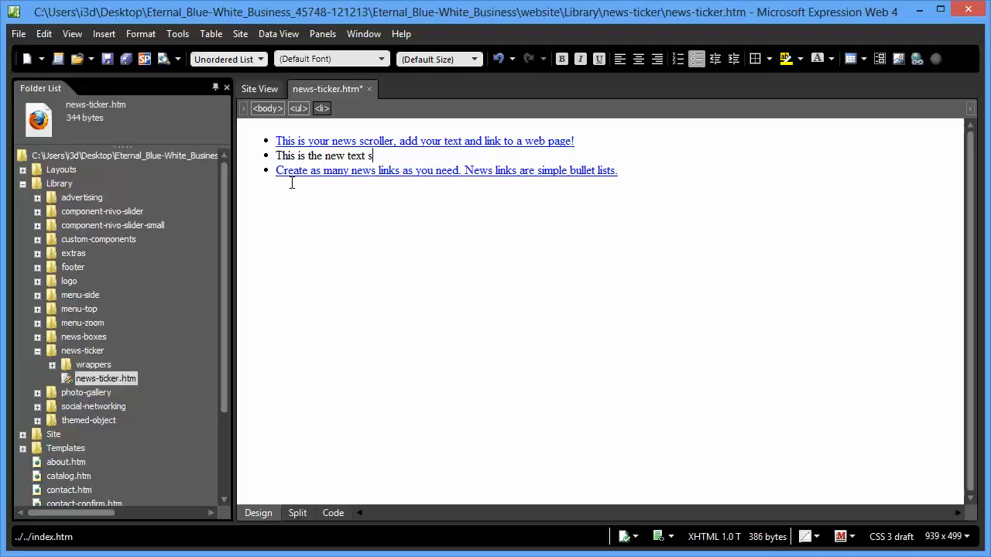
type("croller info")
Hyperlink the whole text of the new middle bullet to about.htm
left_click_drag(423, 155, 264, 156)
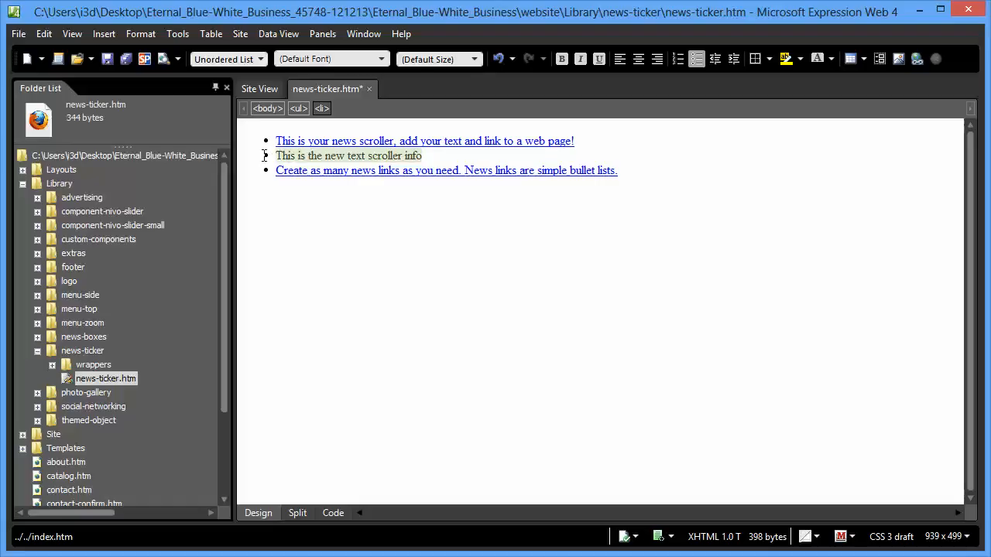
right_click(298, 153)
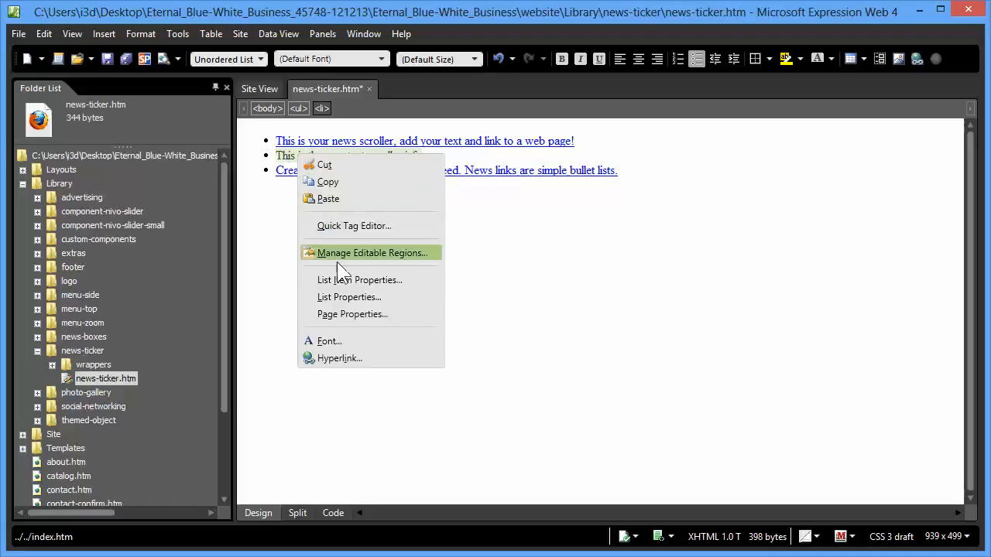
left_click(338, 357)
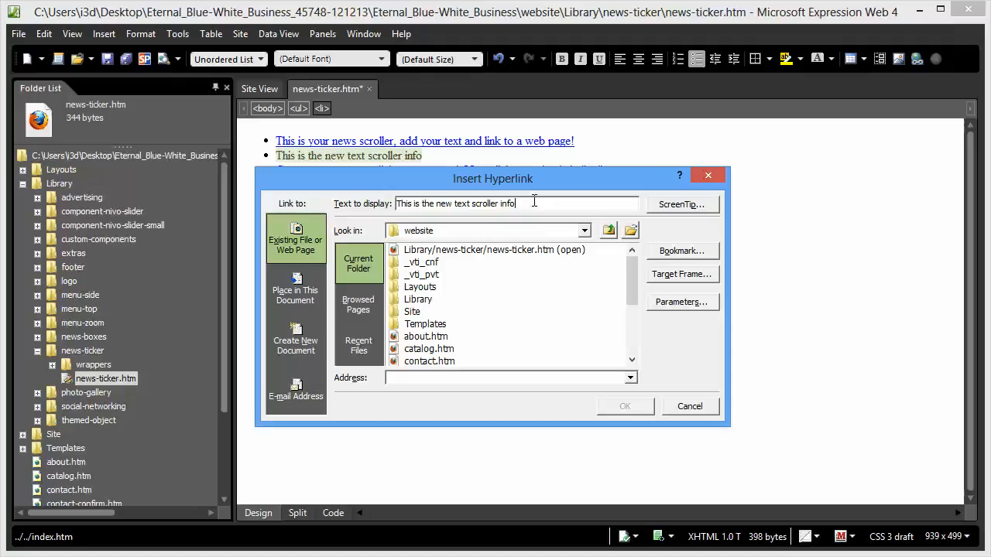
left_click(425, 338)
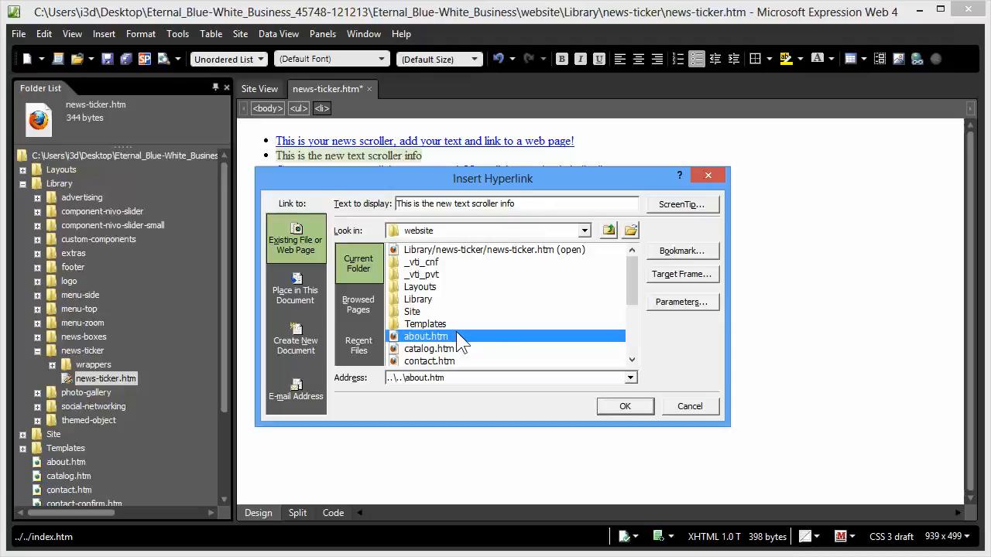
left_click(621, 404)
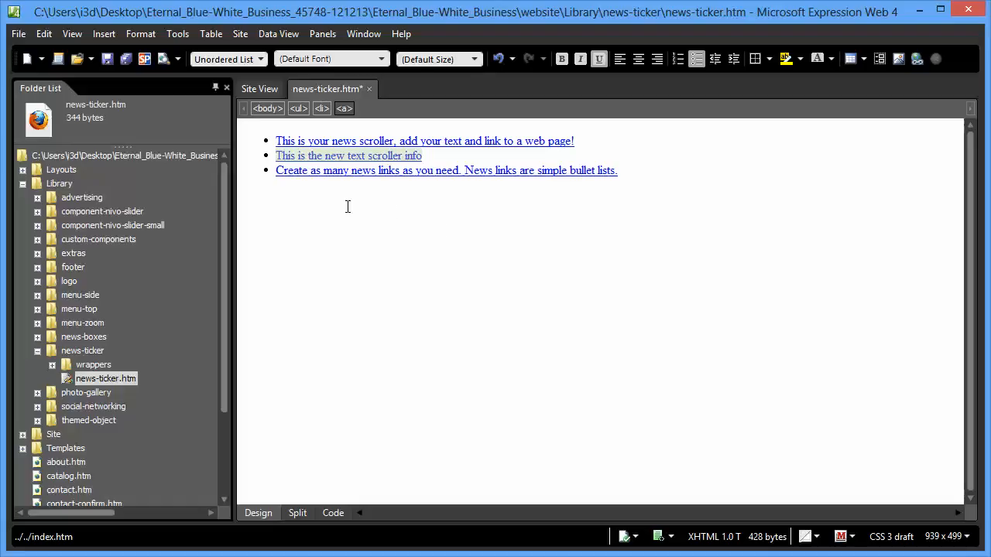
Delete the last news item, "Create as many news links as you need", together with its empty bullet
left_click(337, 174)
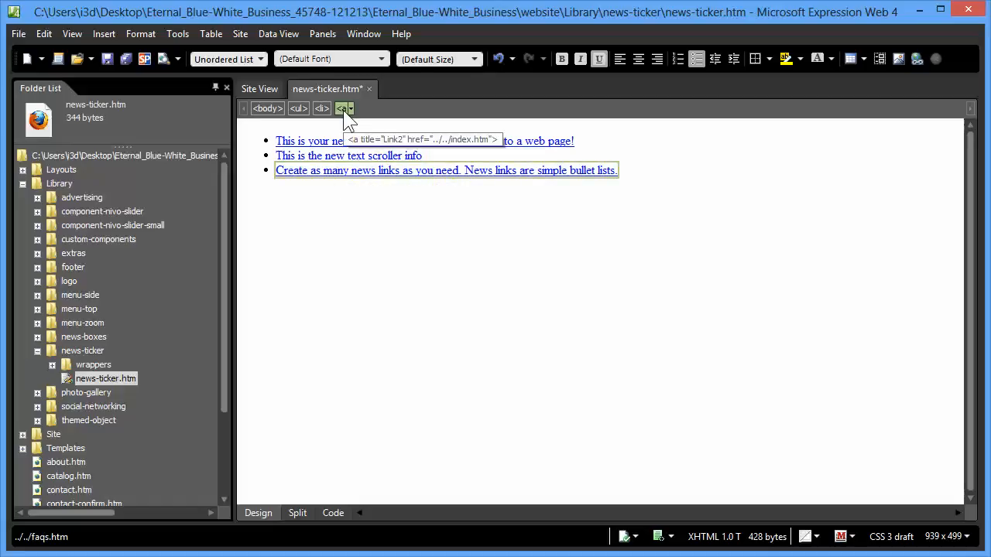
left_click_drag(635, 171, 249, 169)
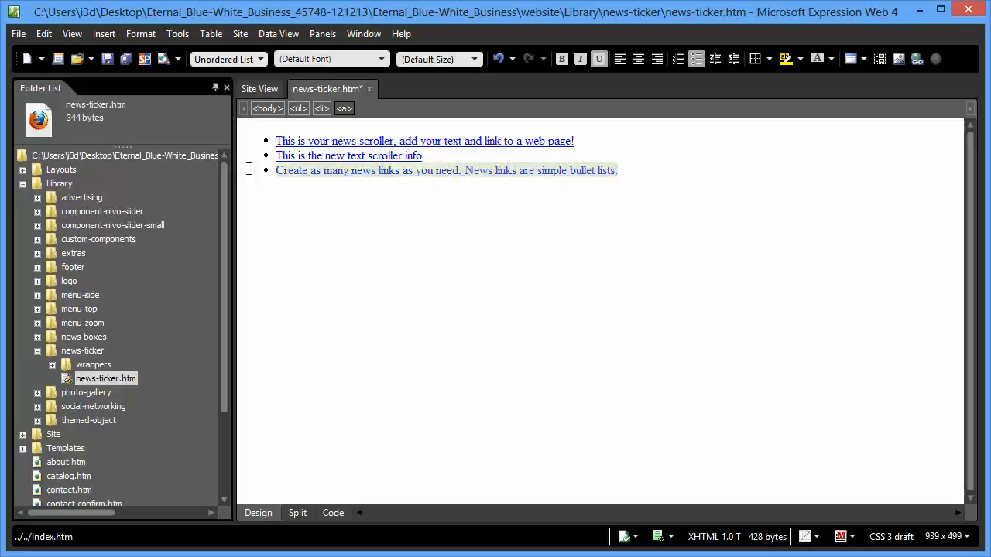
key("Delete")
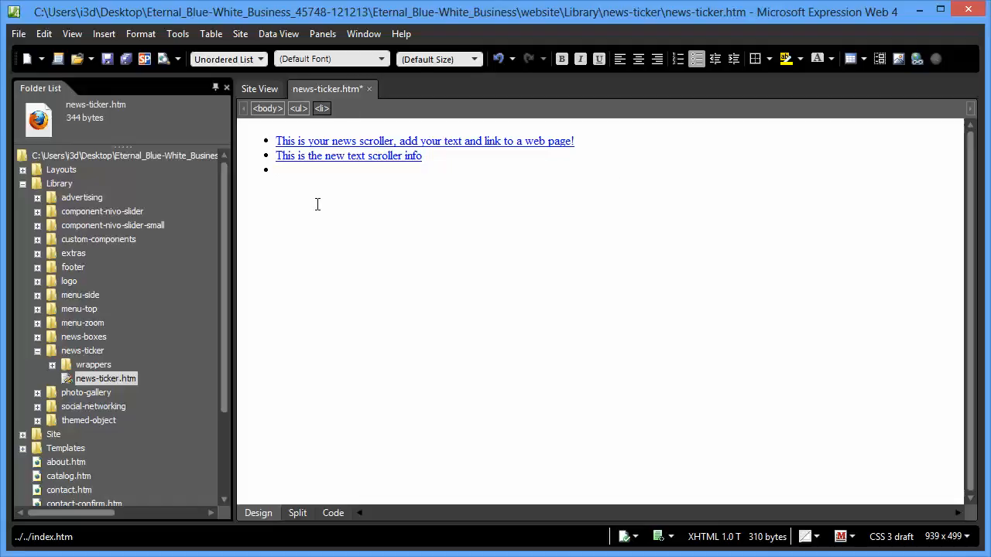
key("BackSpace")
key("BackSpace")
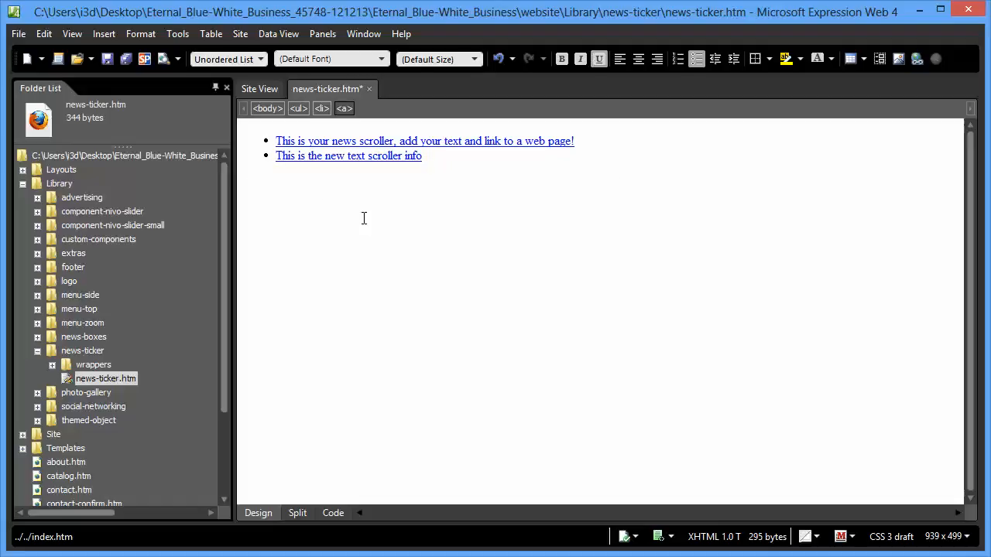
Undo the removal of the last news item and its bullet
key("ctrl+z")
key("ctrl+z")
key("ctrl+z")
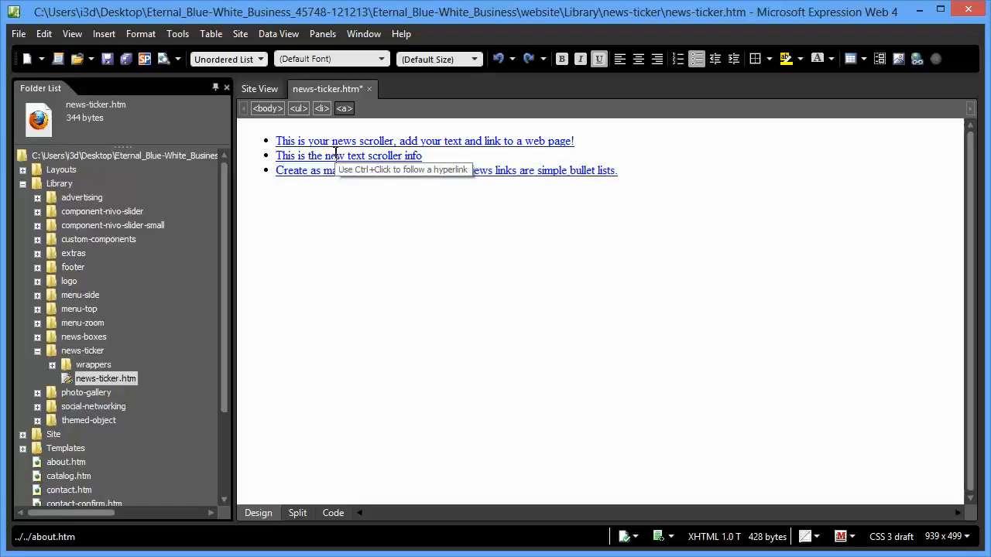
Delete the entire list item "This is the new text scroller info" by selecting its li tag
left_click(320, 109)
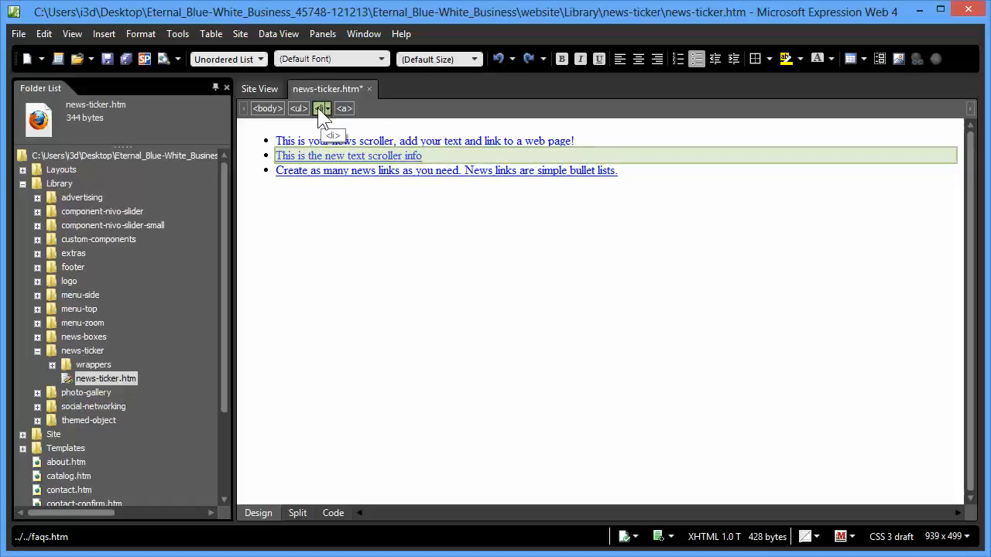
key("Delete")
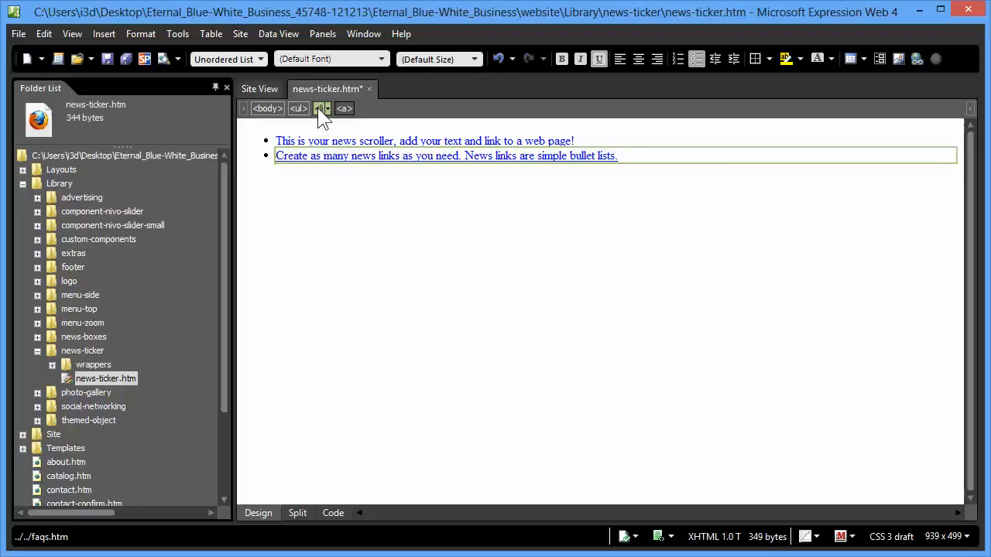